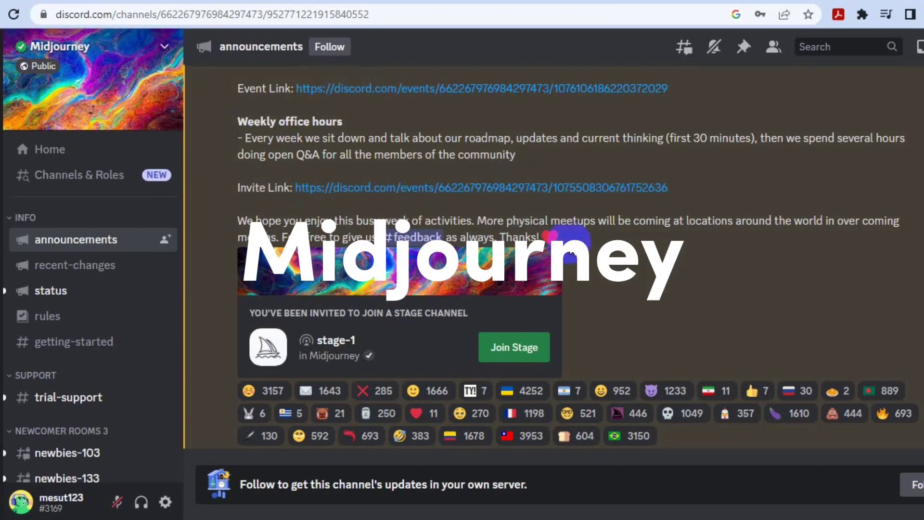
scroll(80, 325, "down", 3)
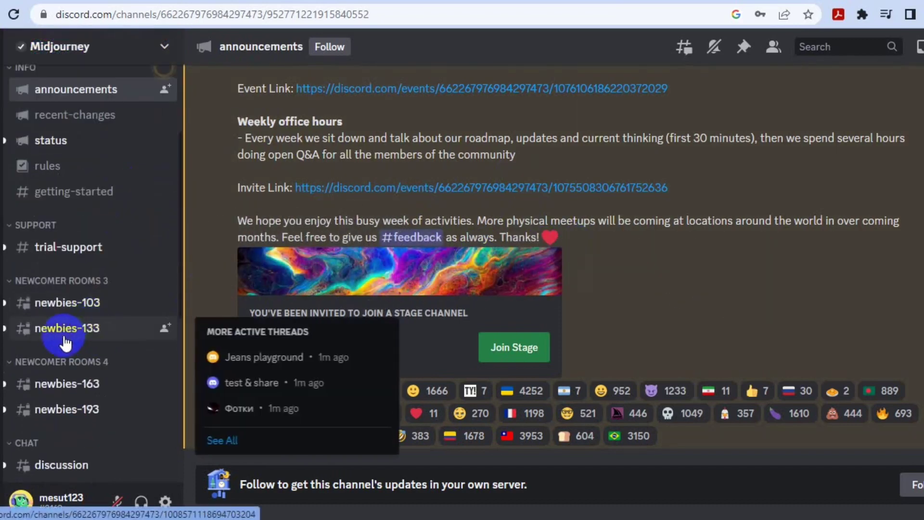
Submit an /imagine prompt in newbies-133 for a hyper realistic brunette woman in a white t-shirt, --ar 2:3.
left_click(67, 330)
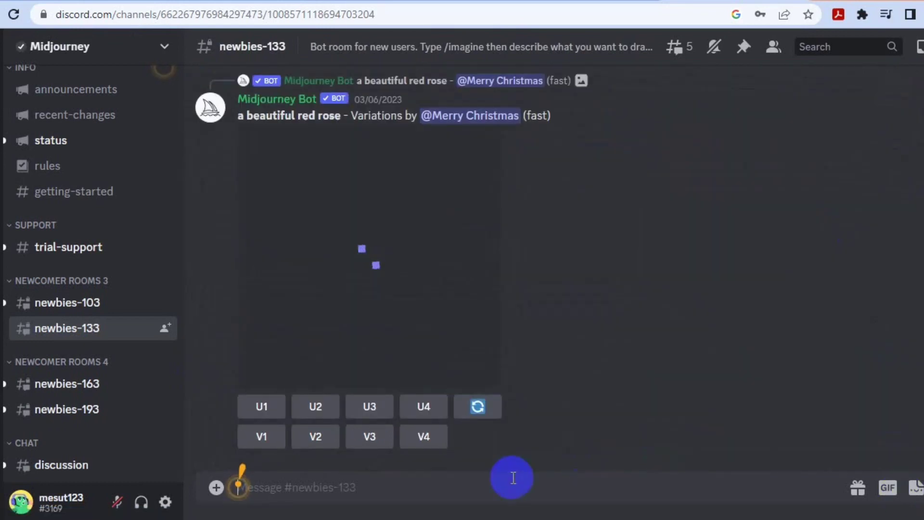
type("/")
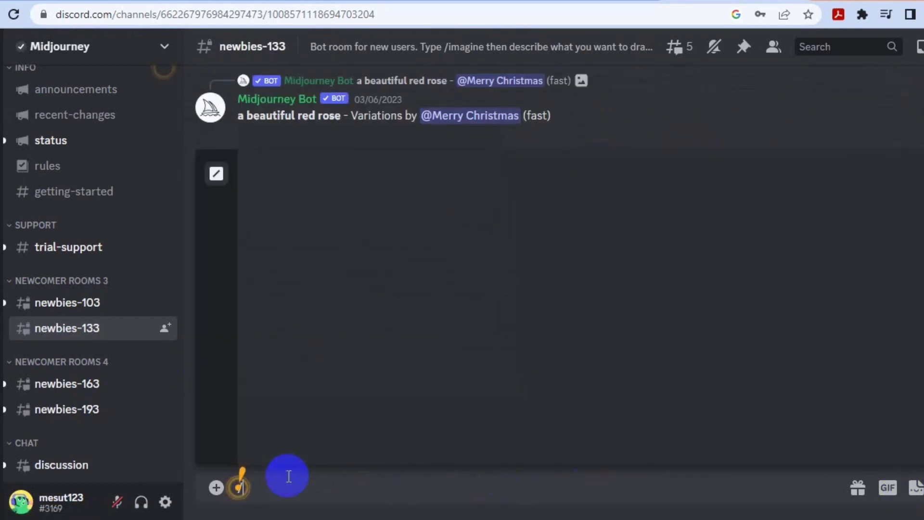
type("ima")
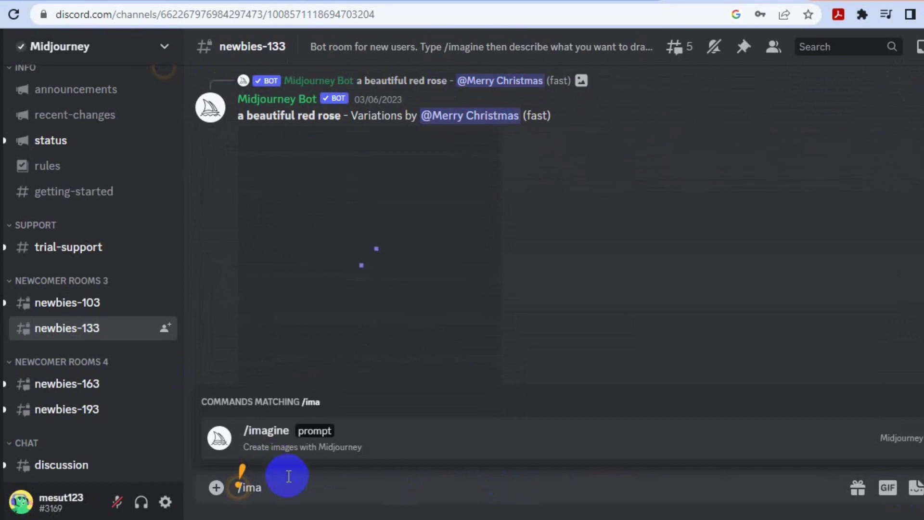
left_click(298, 449)
type("full body portrait of a woma")
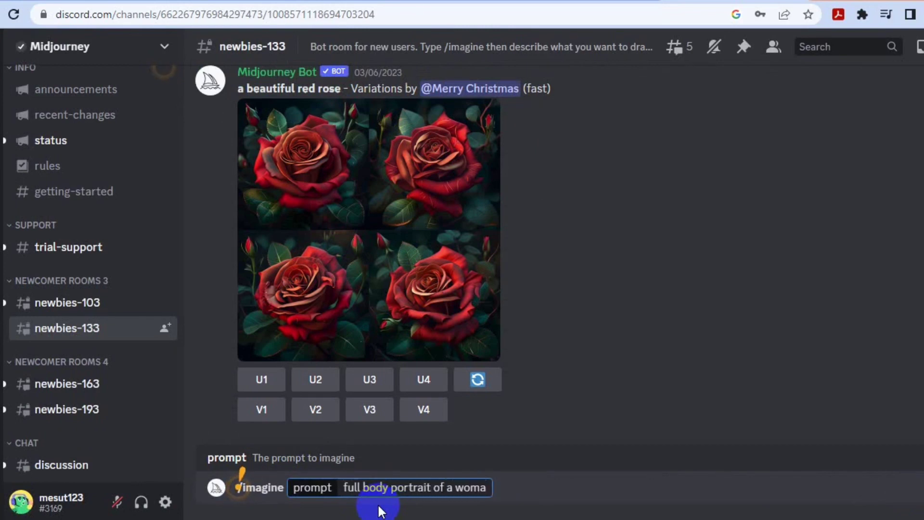
type("n wearing a")
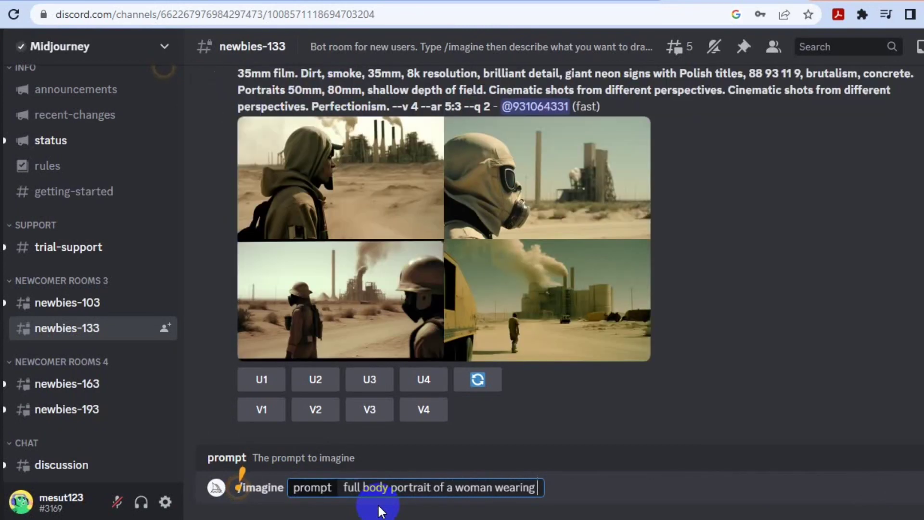
type(" white ts")
key("Left")
key("Left")
key("Left")
type("-")
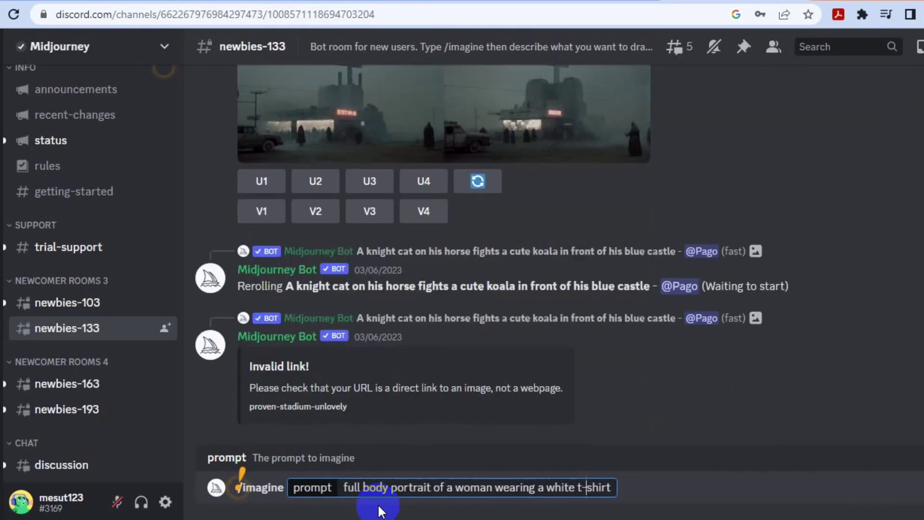
key("Left")
key("Left")
key("Left")
type("bea")
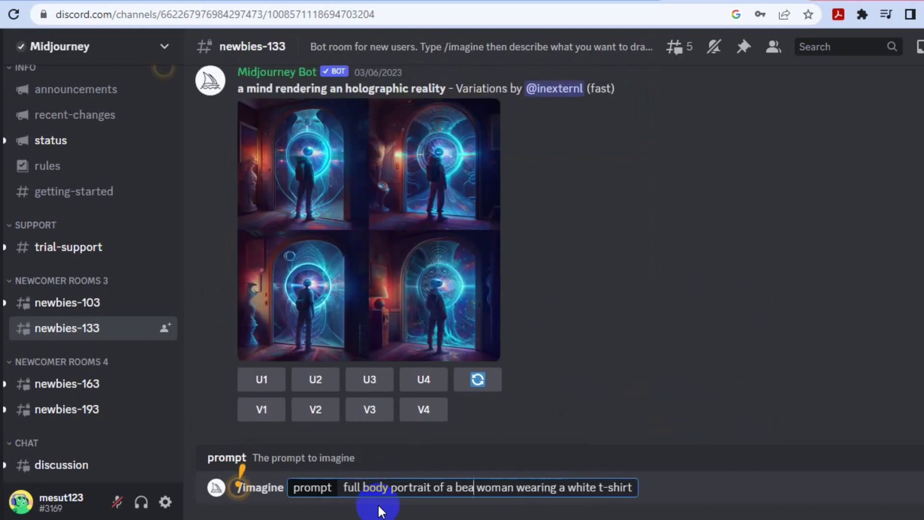
type("utiful brunette")
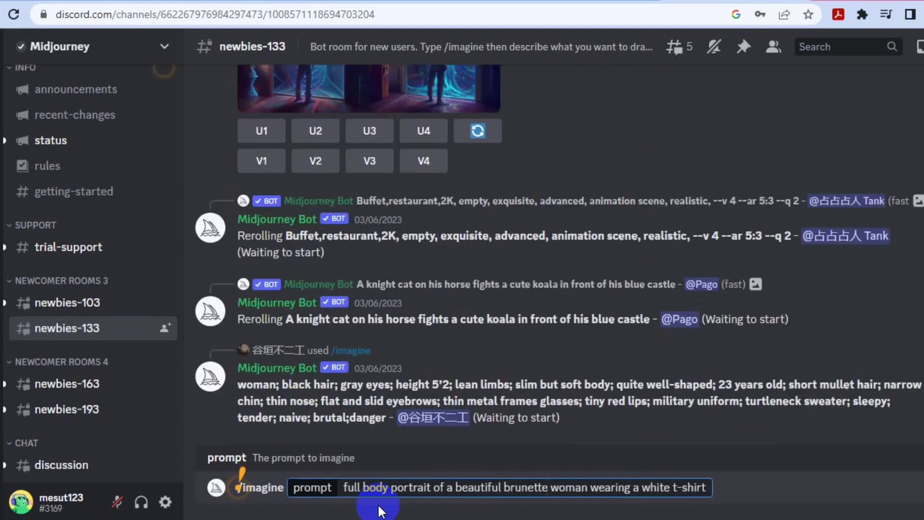
key("End")
type(", hyper")
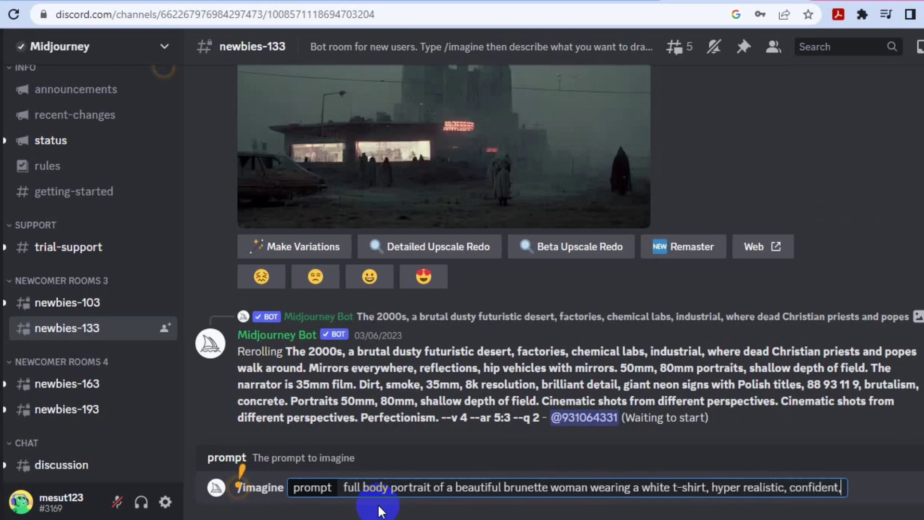
type(" realistic, confident, shalow depth of fie")
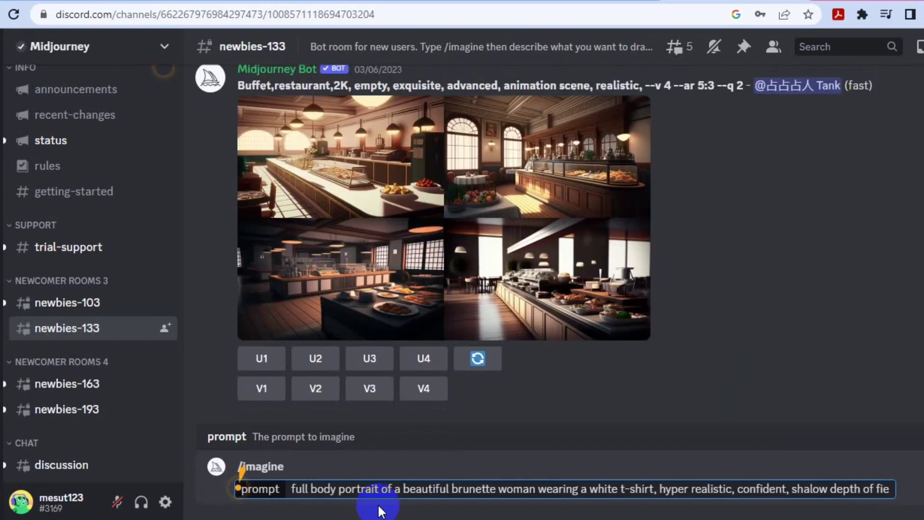
type("ld, --ar 2:3")
key("Return")
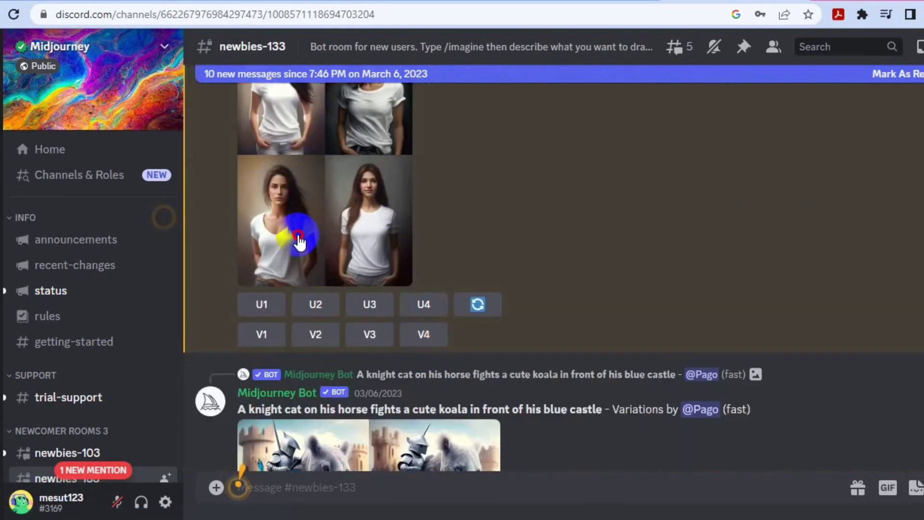
Upscale the third portrait (U3) and view it full-size in a new browser tab.
left_click(300, 242)
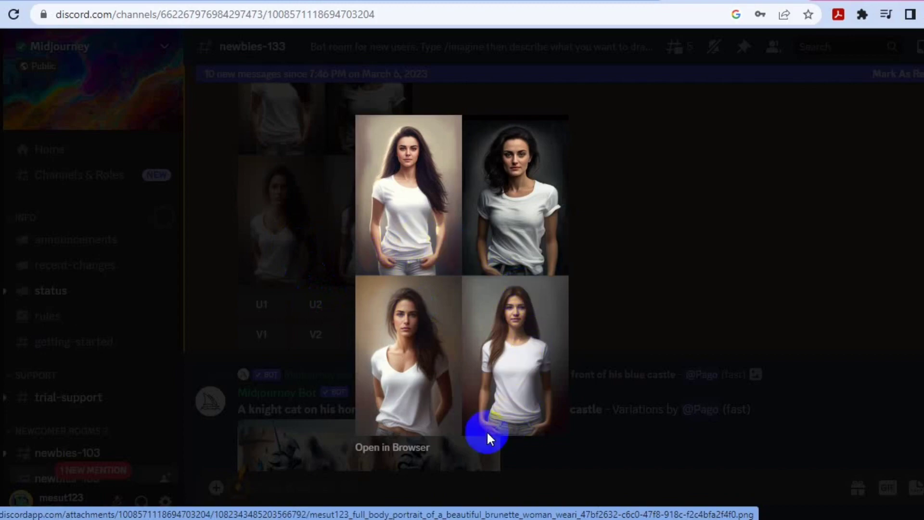
key("Escape")
left_click(371, 307)
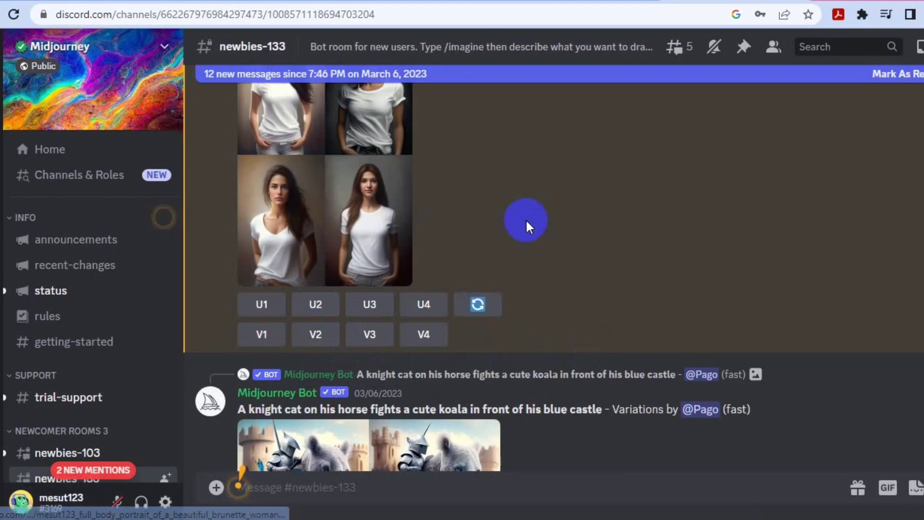
scroll(504, 246, "down", 5)
left_click(319, 334)
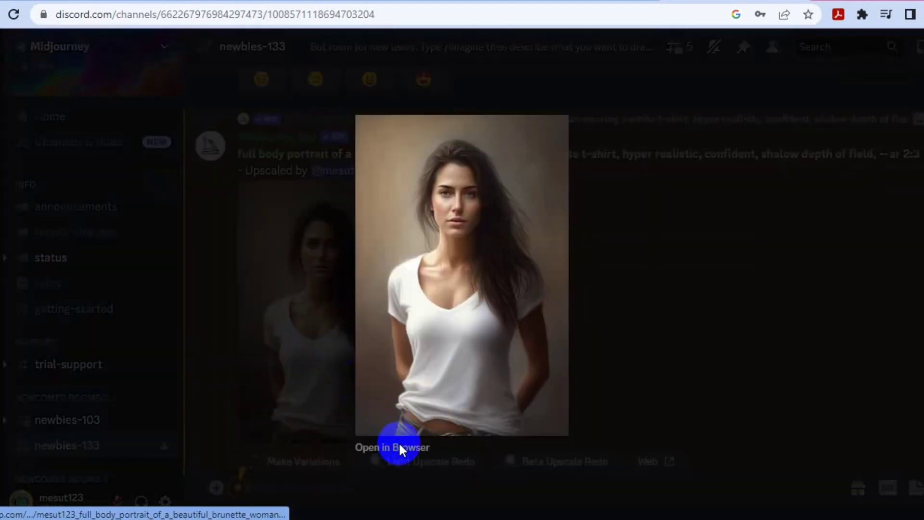
left_click(399, 448)
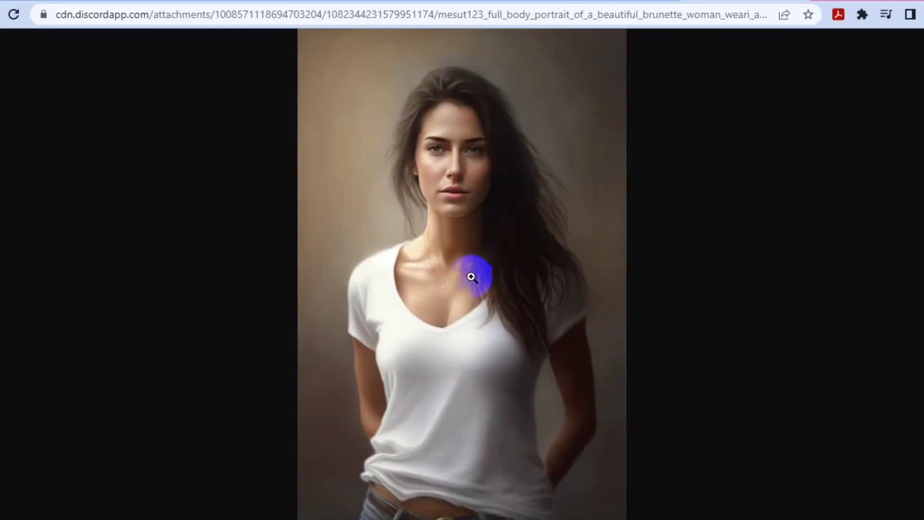
Save the full-size portrait image to the Desktop as a PNG.
right_click(466, 212)
left_click(480, 238)
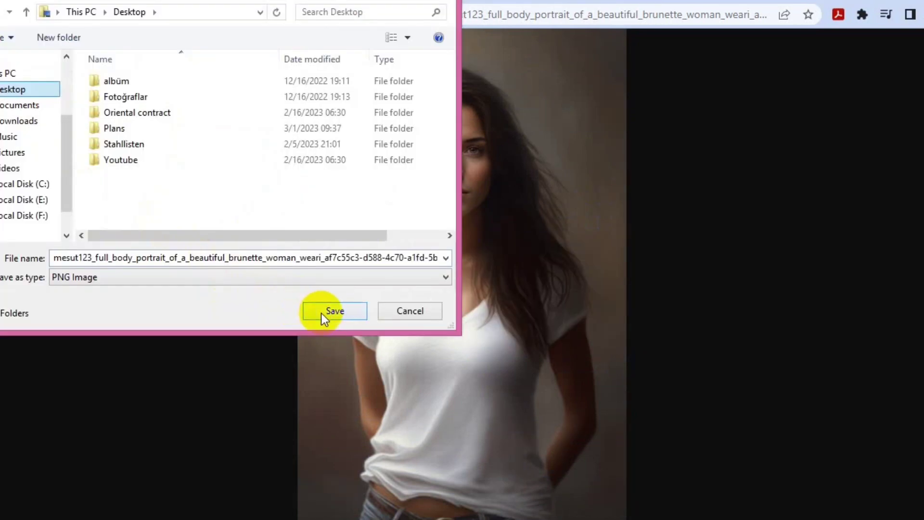
left_click(322, 312)
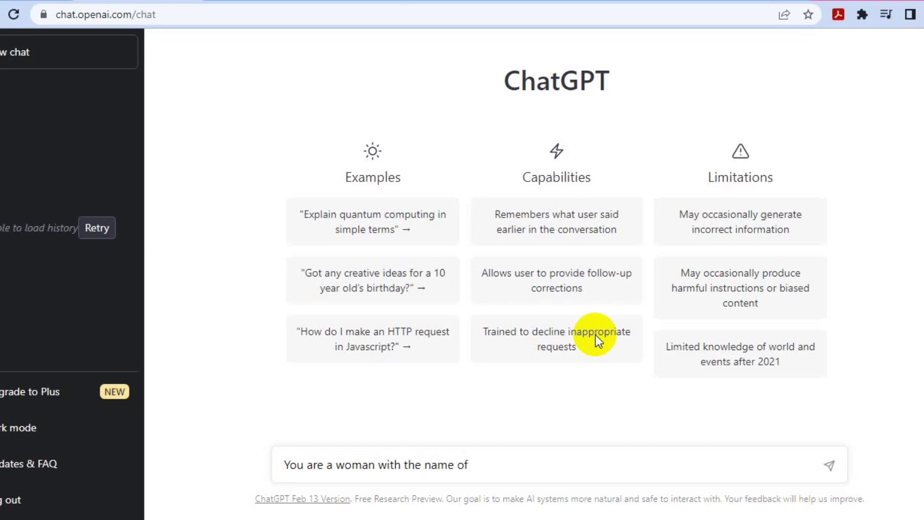
type("June. you are")
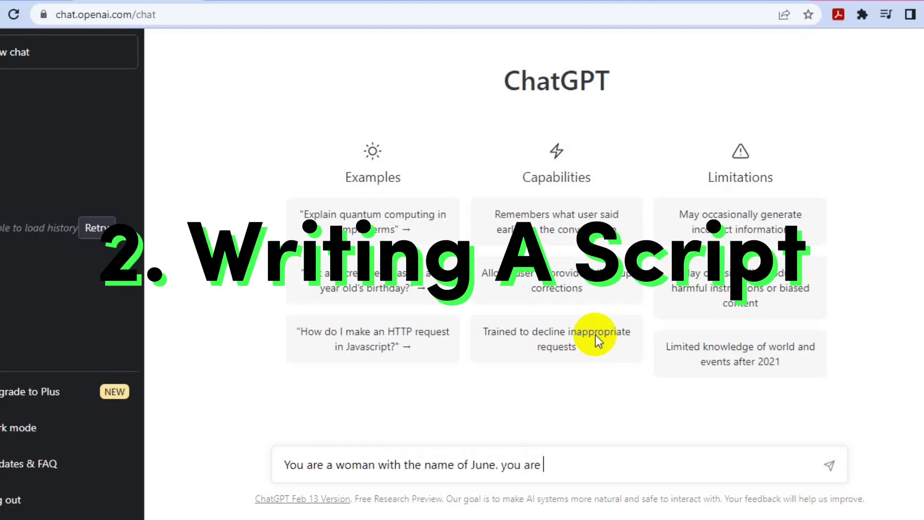
Send ChatGPT the request for a script on creating a talking AI-powered avatar in simple steps.
key("BackSpace")
key("BackSpace")
key("BackSpace")
type("making")
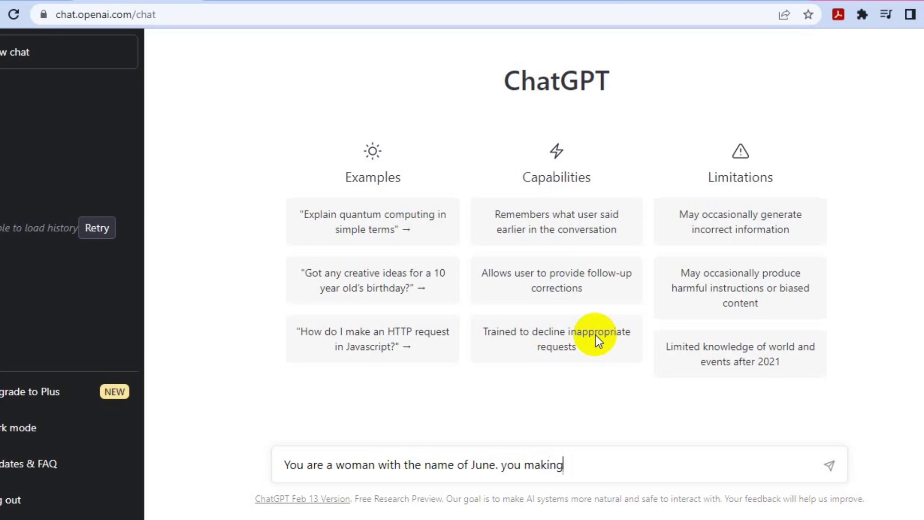
type(" a video about how to creat")
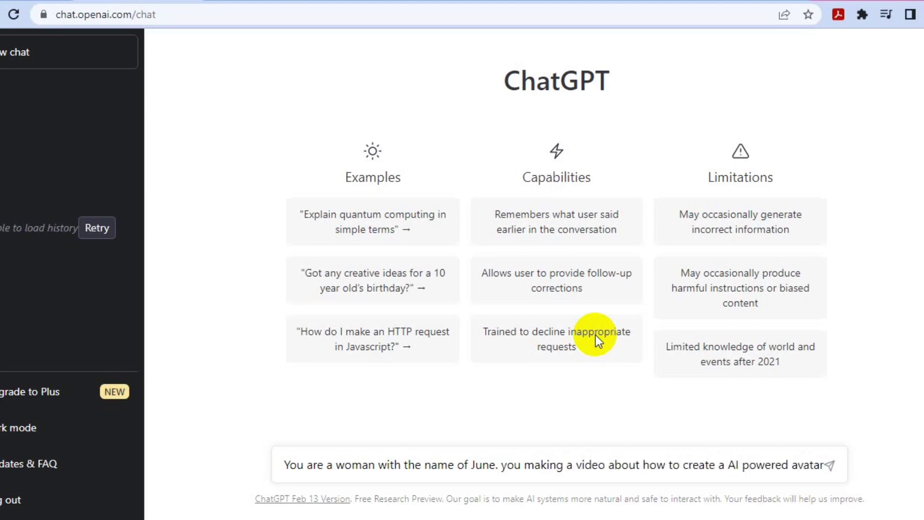
key("Left")
key("Left")
key("Left")
key("Left")
key("Left")
key("Left")
type("talking")
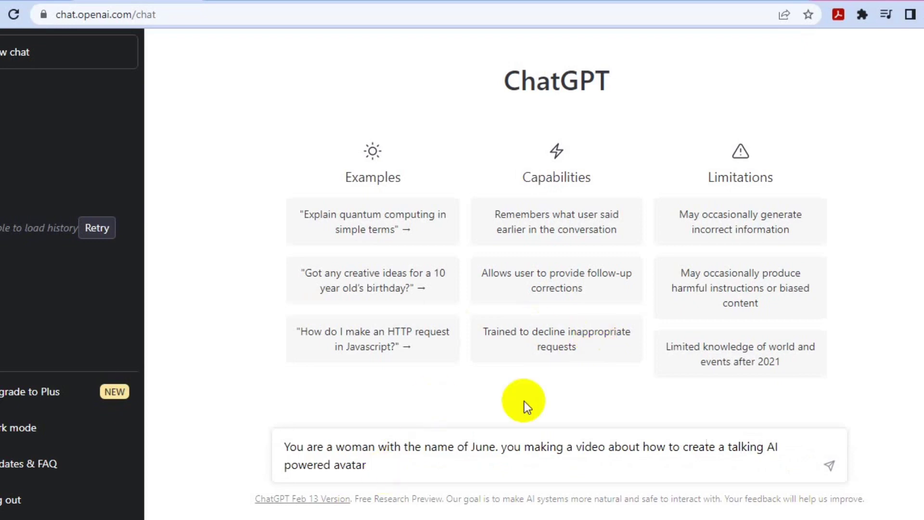
key("BackSpace")
type("in simple steps")
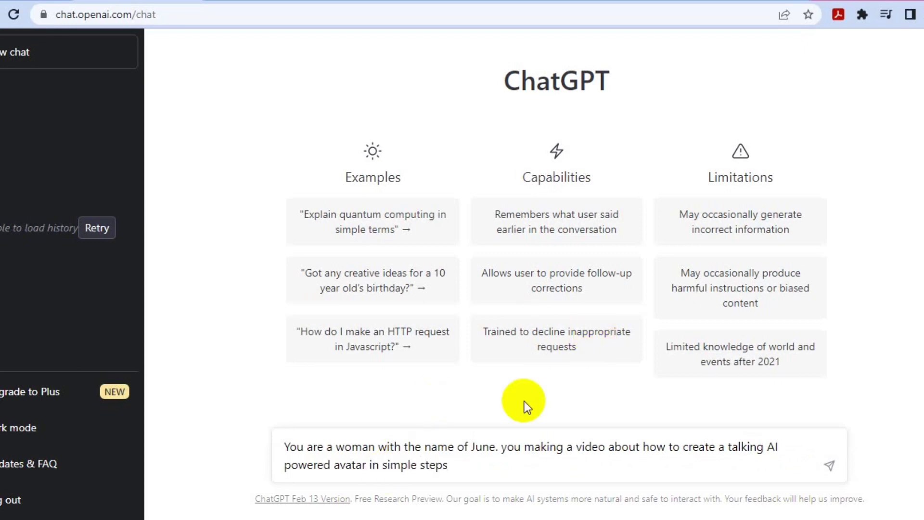
type(". write a script for it.")
key("Return")
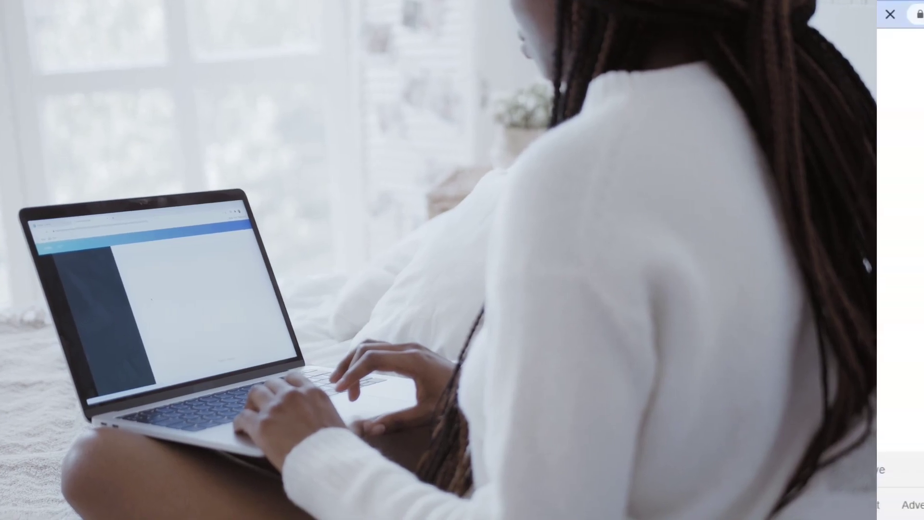
type(".")
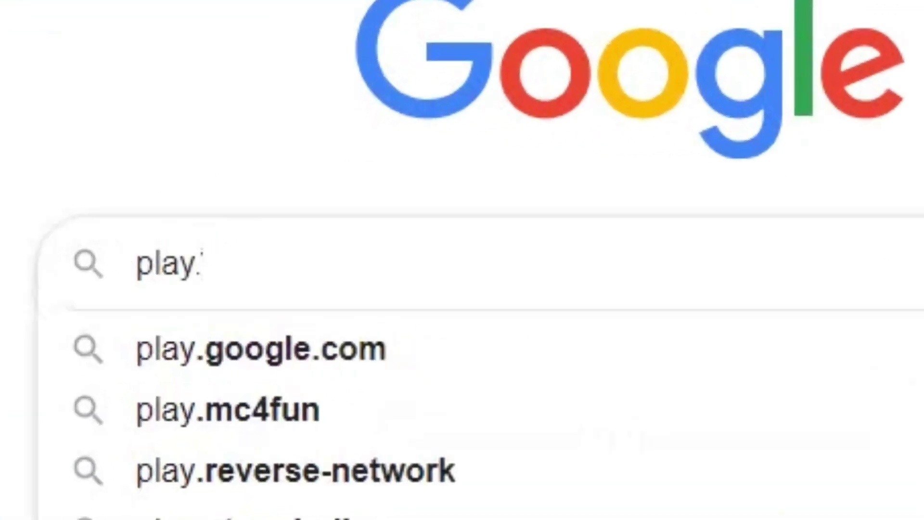
type("ht")
Search Google for play.ht, go to the Play.ht site and reach its sign-up form.
key("Return")
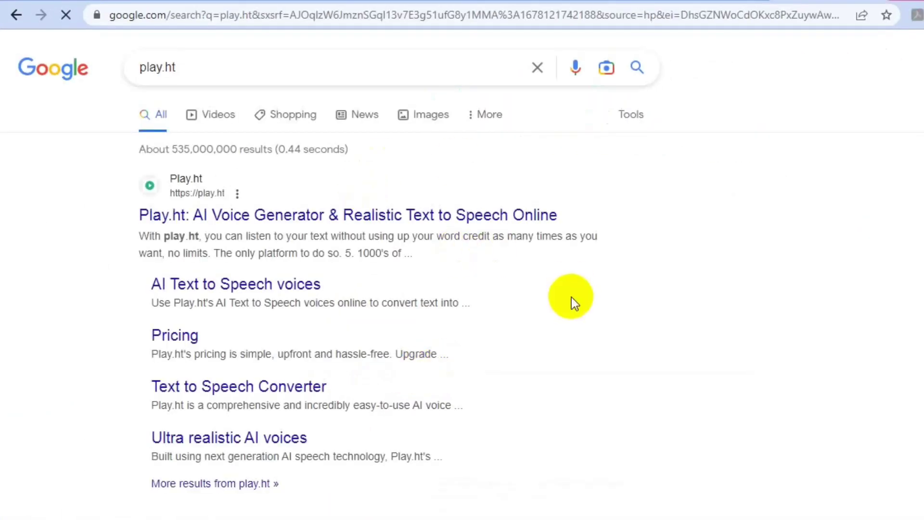
left_click(318, 225)
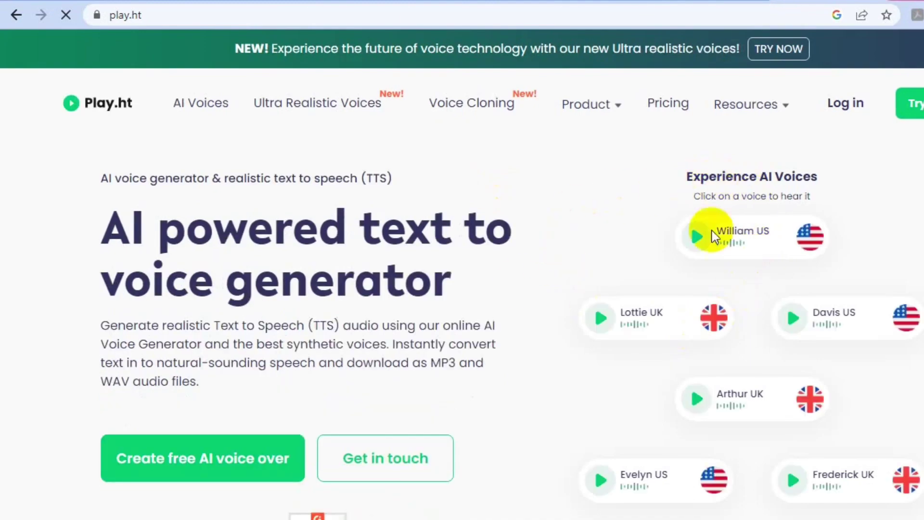
left_click(227, 465)
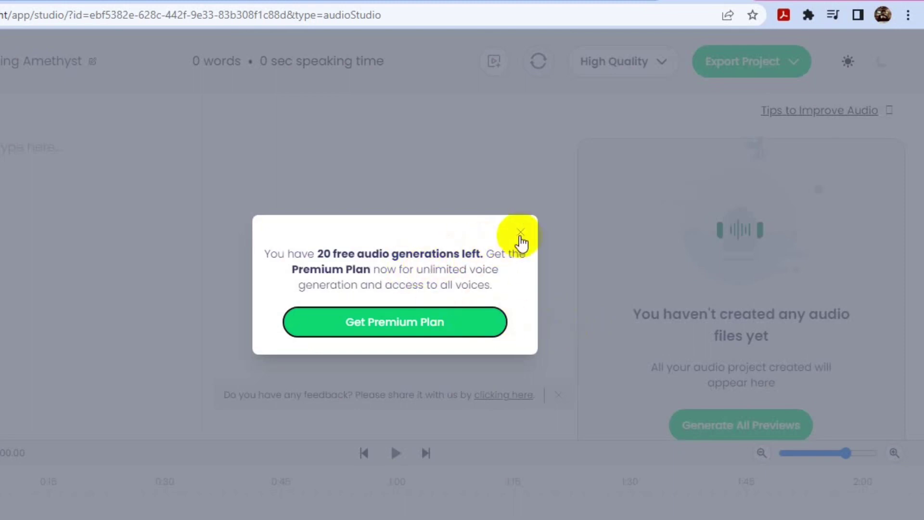
Copy the ChatGPT reply's opening text and paste it into the Play.ht editor.
left_click_drag(318, 254, 480, 253)
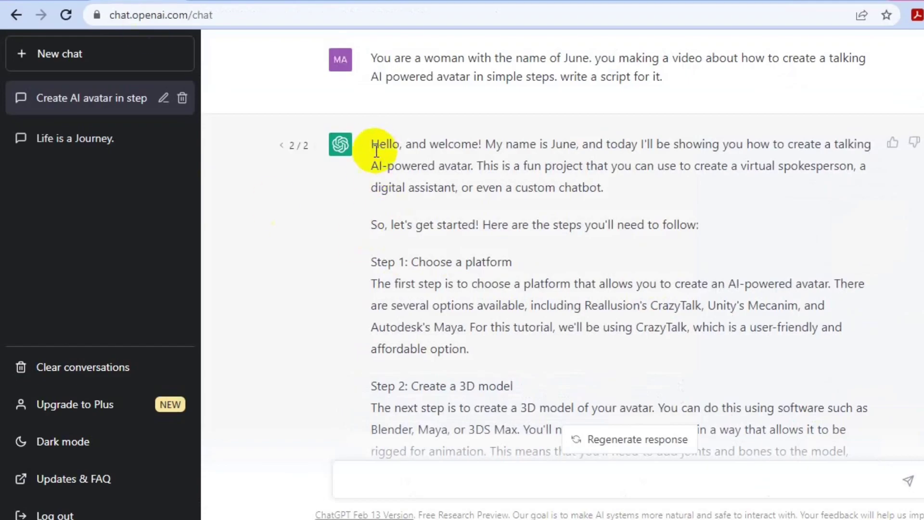
left_click_drag(371, 145, 614, 181)
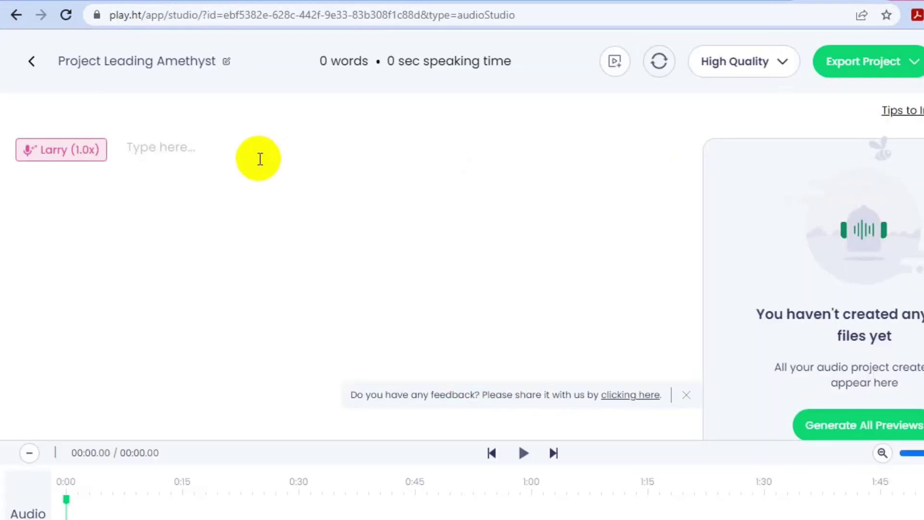
type("Hello, and welcome! My name is June, and today I'll be showing you how to create a talking AI-powered avatar. This is a fun project that you can use to create a virtual spokesperson, a digital assistant, or even a custom chatbot.")
Set the voice to Alphonso and generate all spoken previews.
left_click(64, 159)
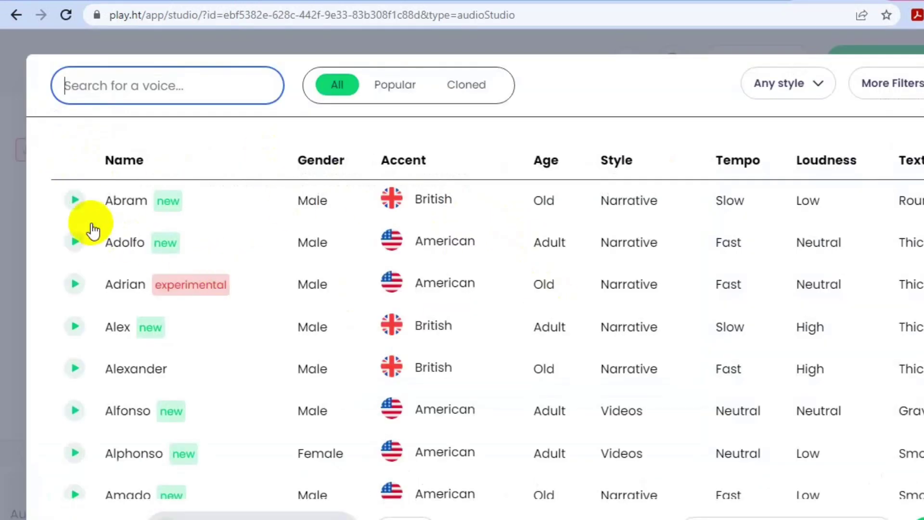
scroll(186, 292, "down", 3)
left_click(120, 299)
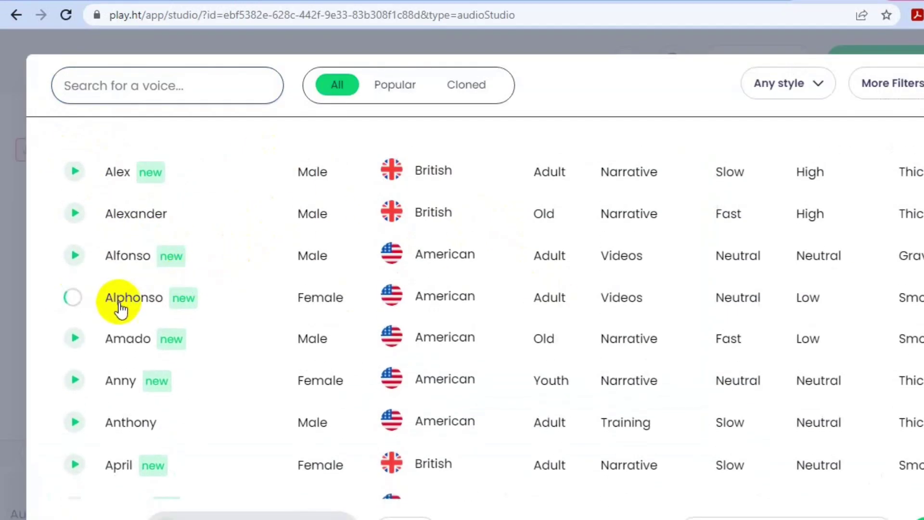
left_click(890, 428)
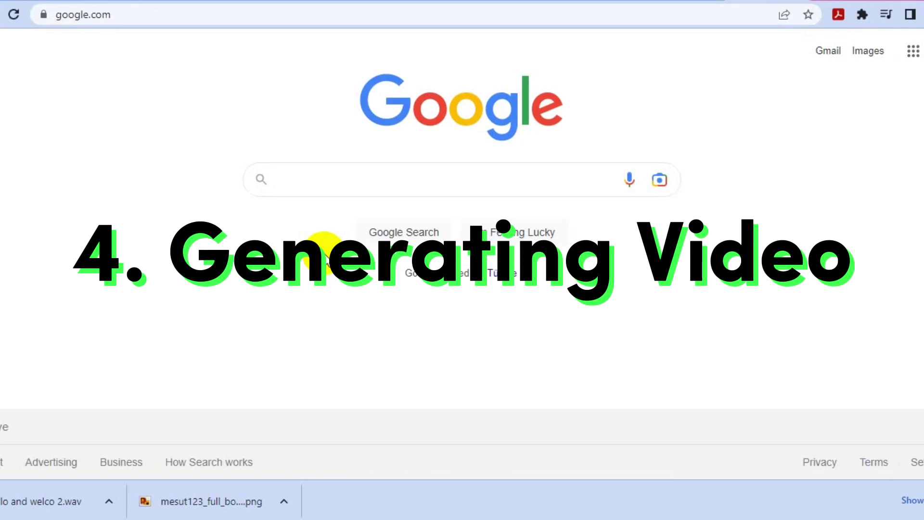
type("d-i")
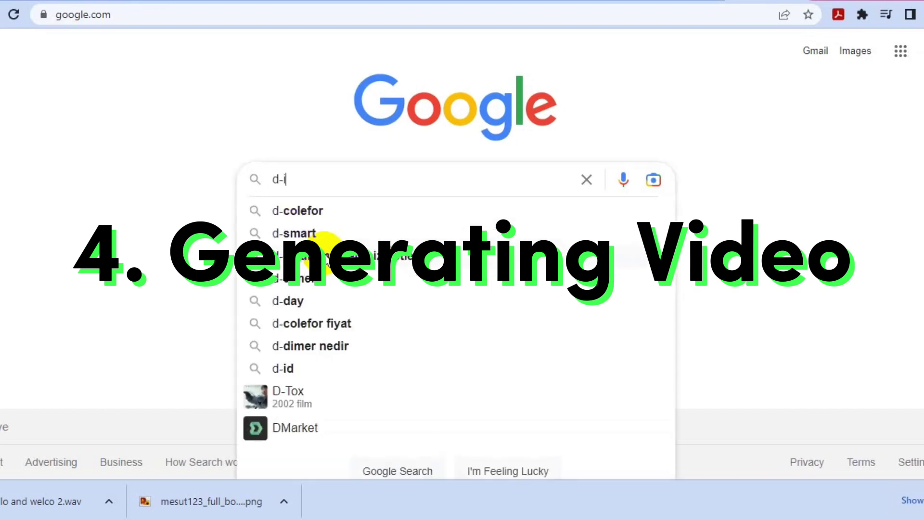
type("d")
Search Google for d-id, go to the D-ID site, accept cookies and enter the video studio.
left_click(329, 210)
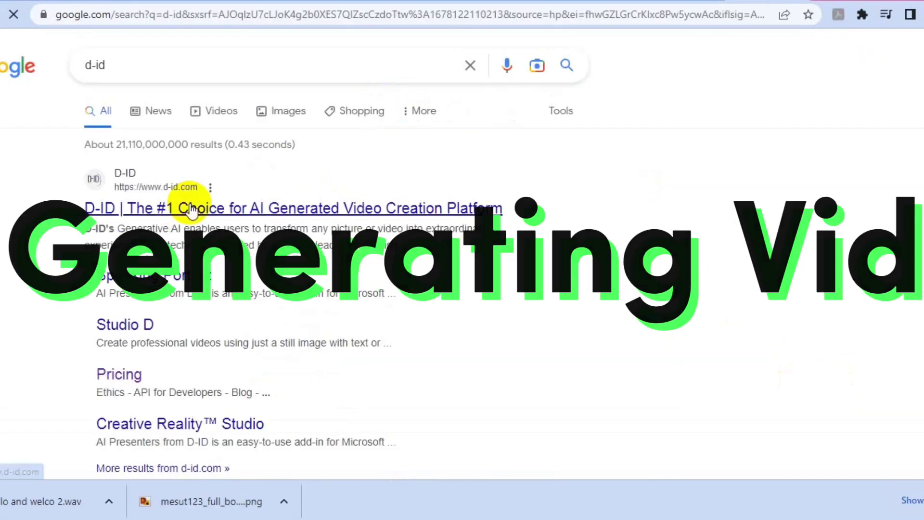
left_click(212, 209)
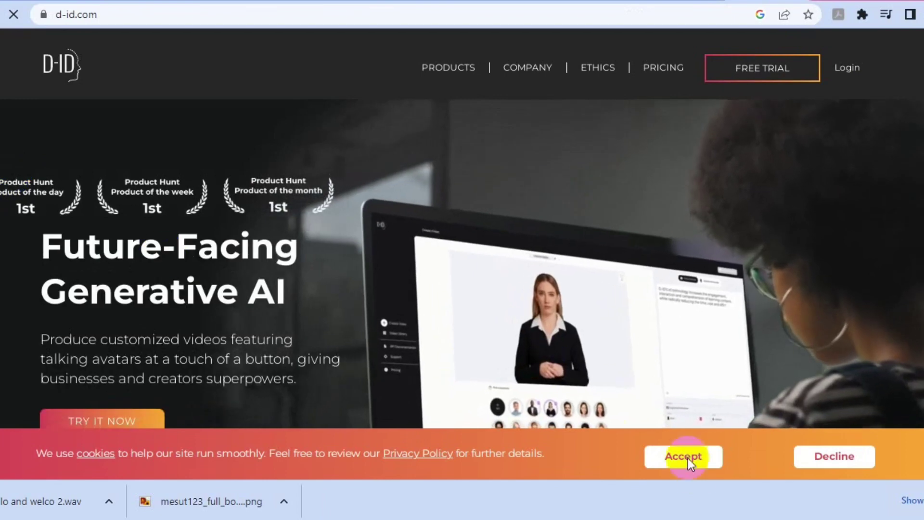
left_click(687, 457)
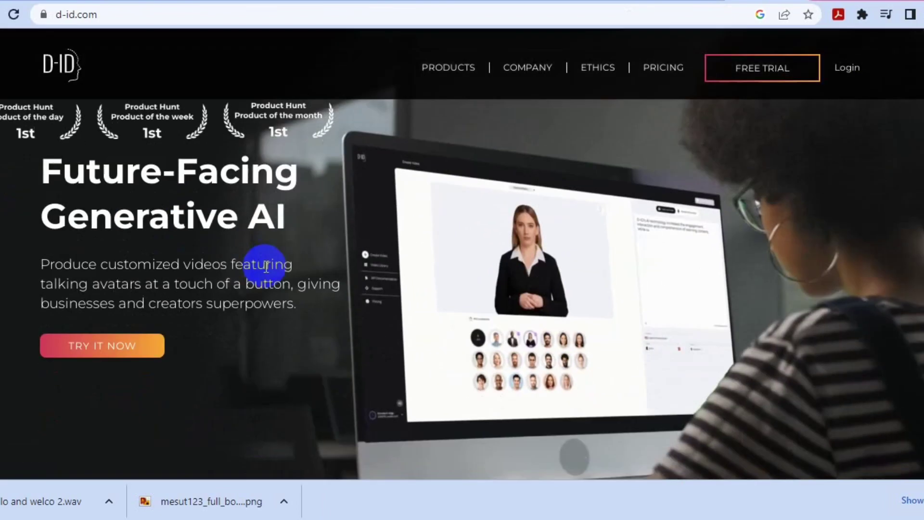
left_click(92, 431)
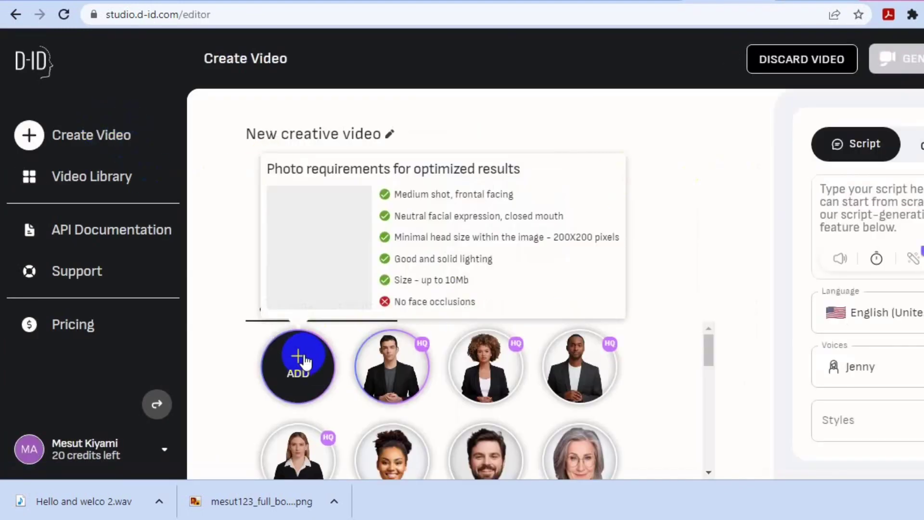
Upload the portrait PNG from the Desktop as the custom presenter.
left_click(300, 357)
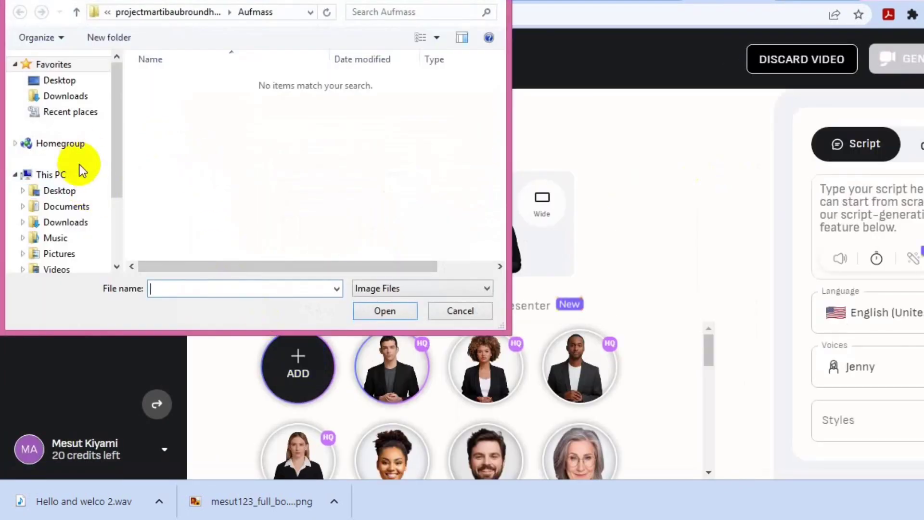
left_click(59, 191)
left_click(224, 178)
left_click(384, 311)
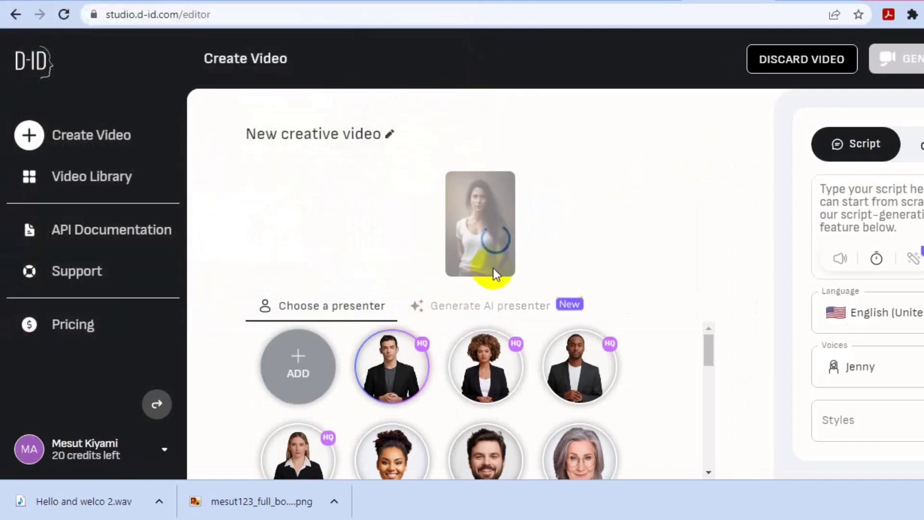
Supply the voice as audio, generate the video for 2 credits and view the result.
left_click(846, 145)
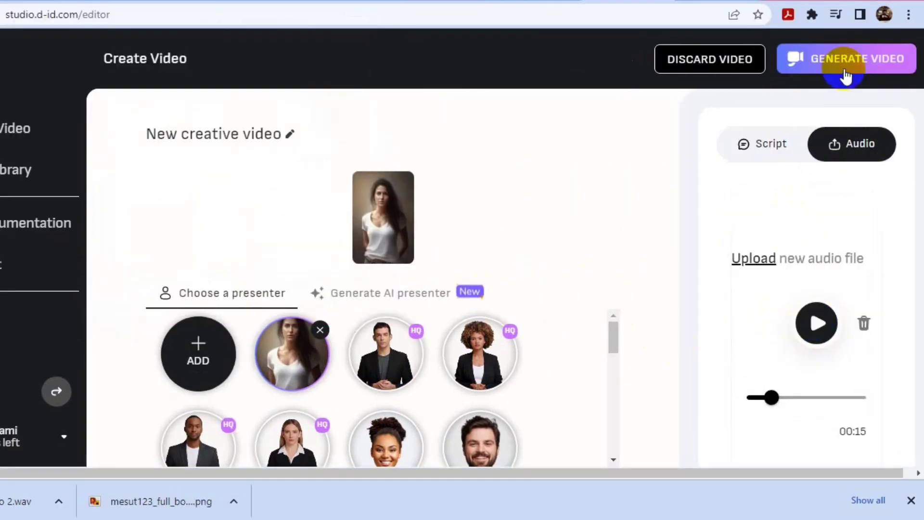
left_click(846, 65)
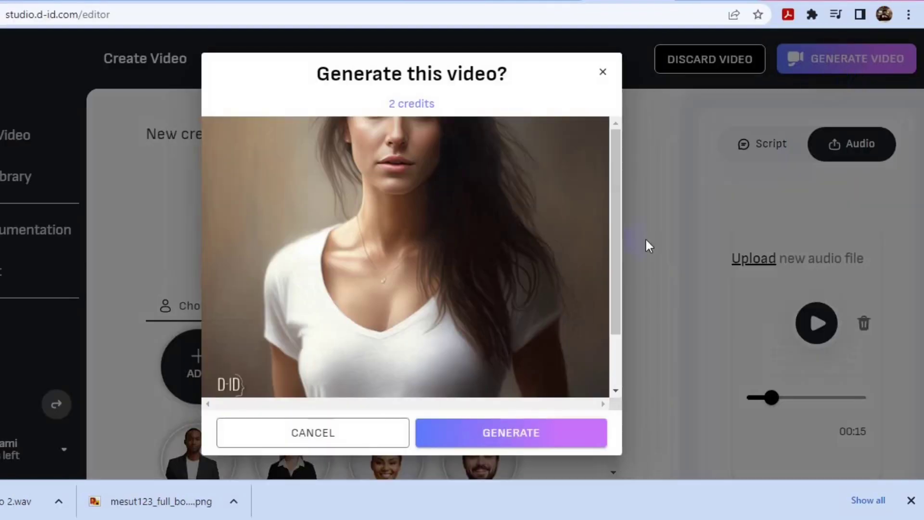
left_click(519, 441)
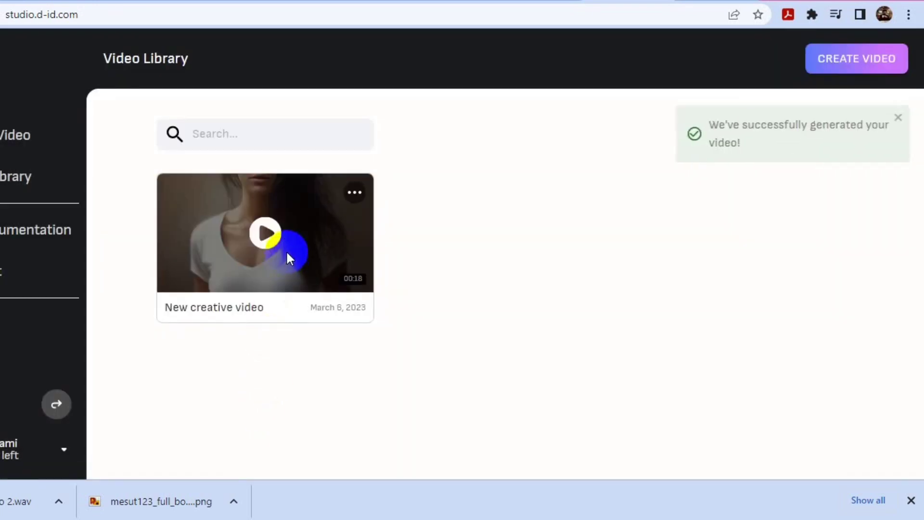
left_click(263, 235)
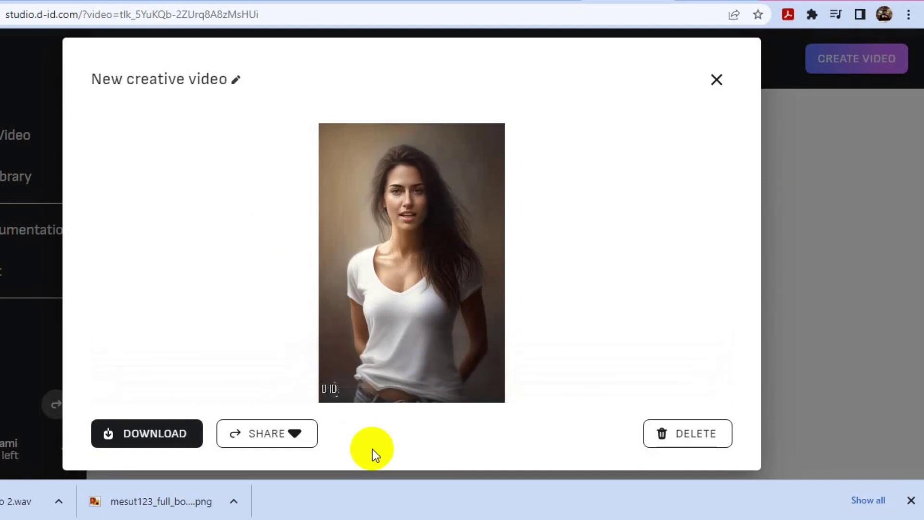
Download the finished 18-second talking video.
left_click(140, 444)
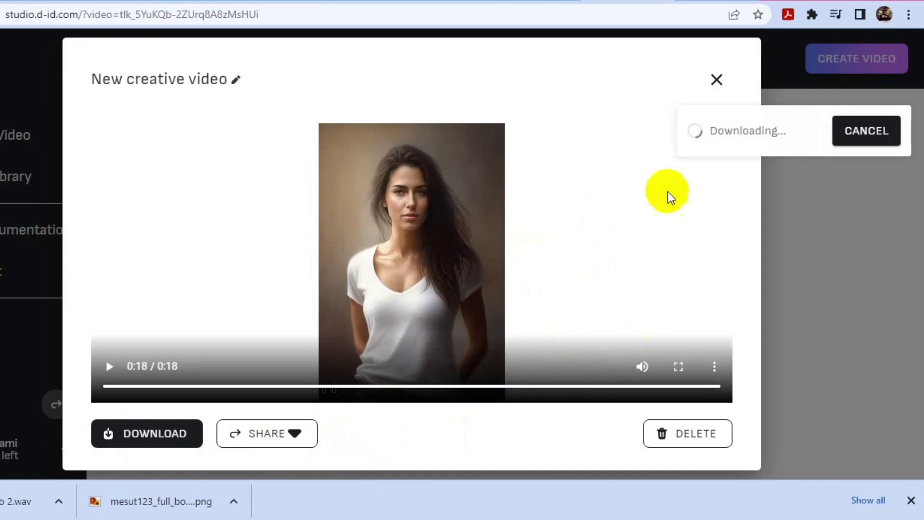